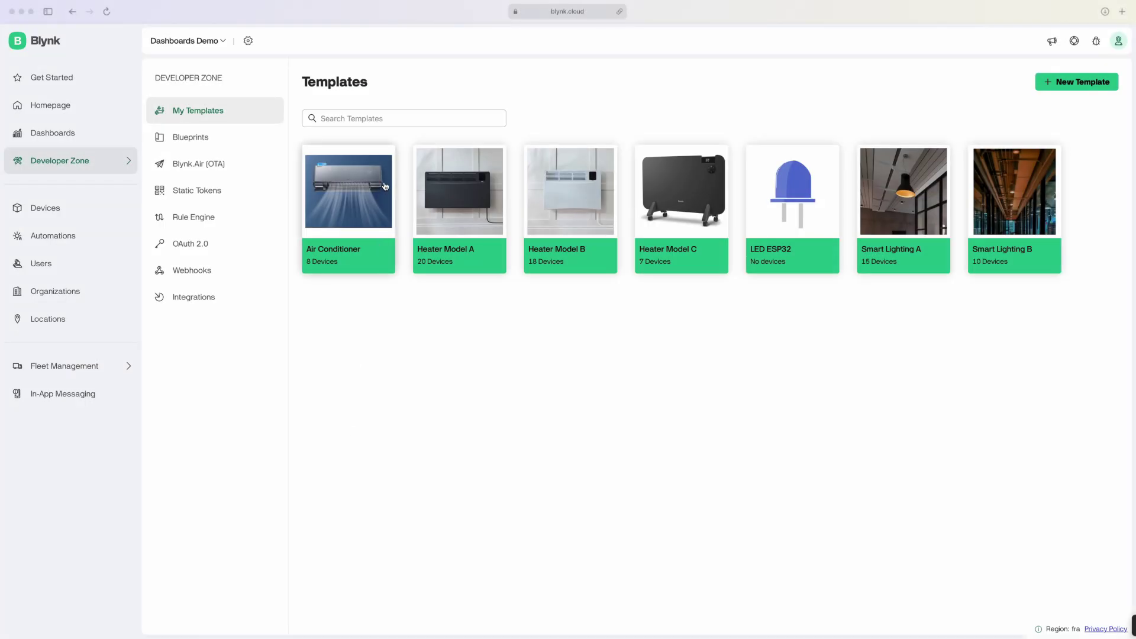
# Look over the Air Conditioner template's datastreams and web dashboard, returning to the datastreams list.
pyautogui.click(384, 185)
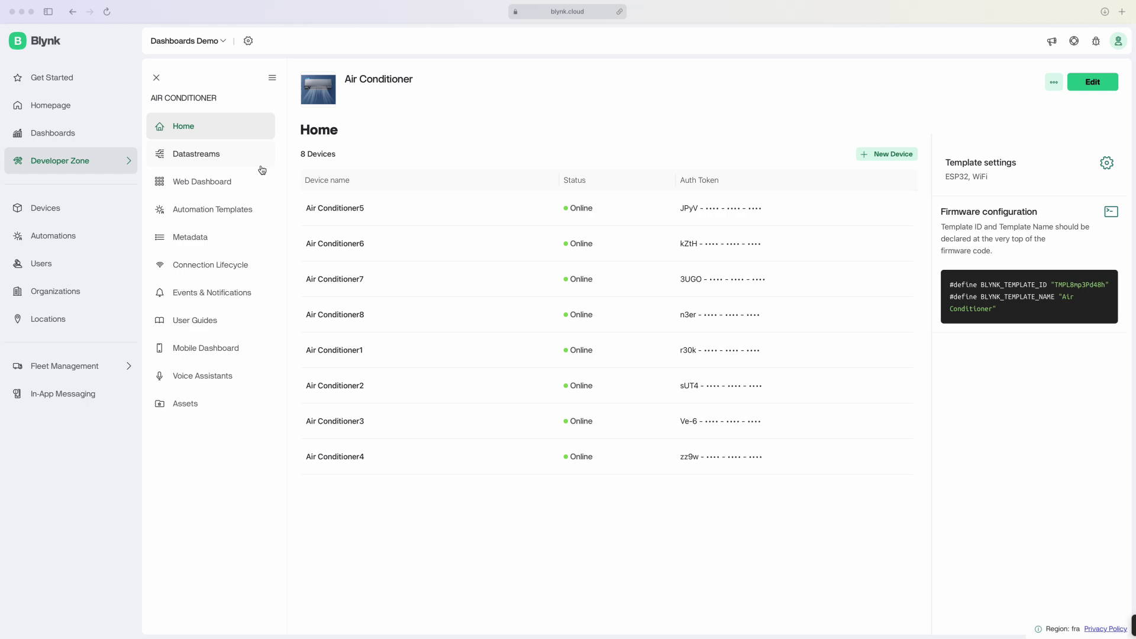
pyautogui.click(208, 156)
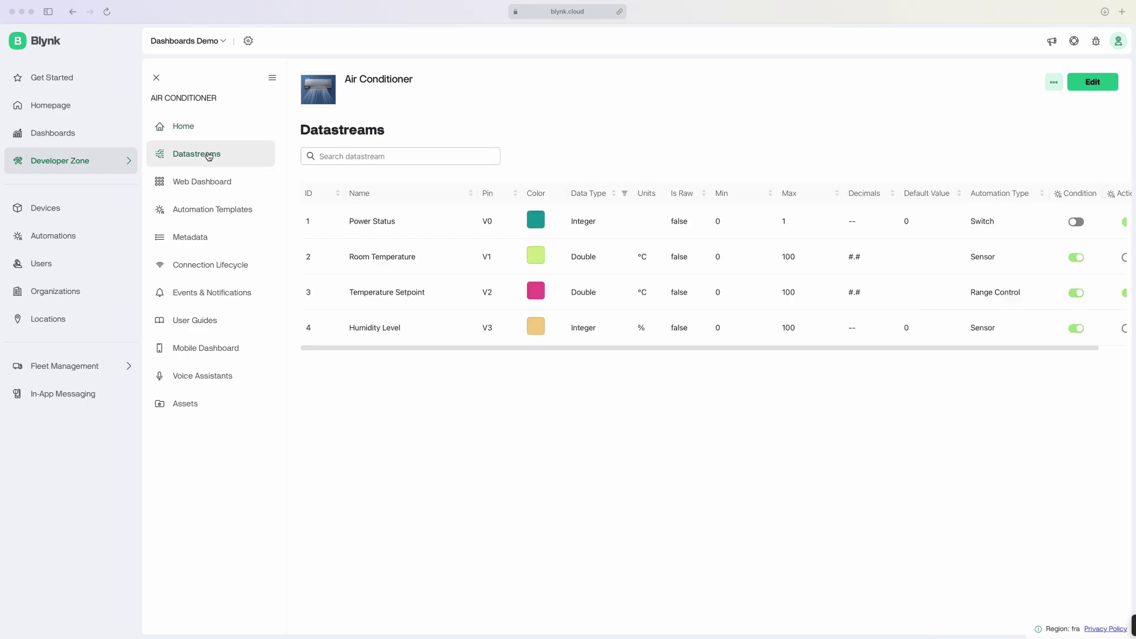
pyautogui.click(203, 182)
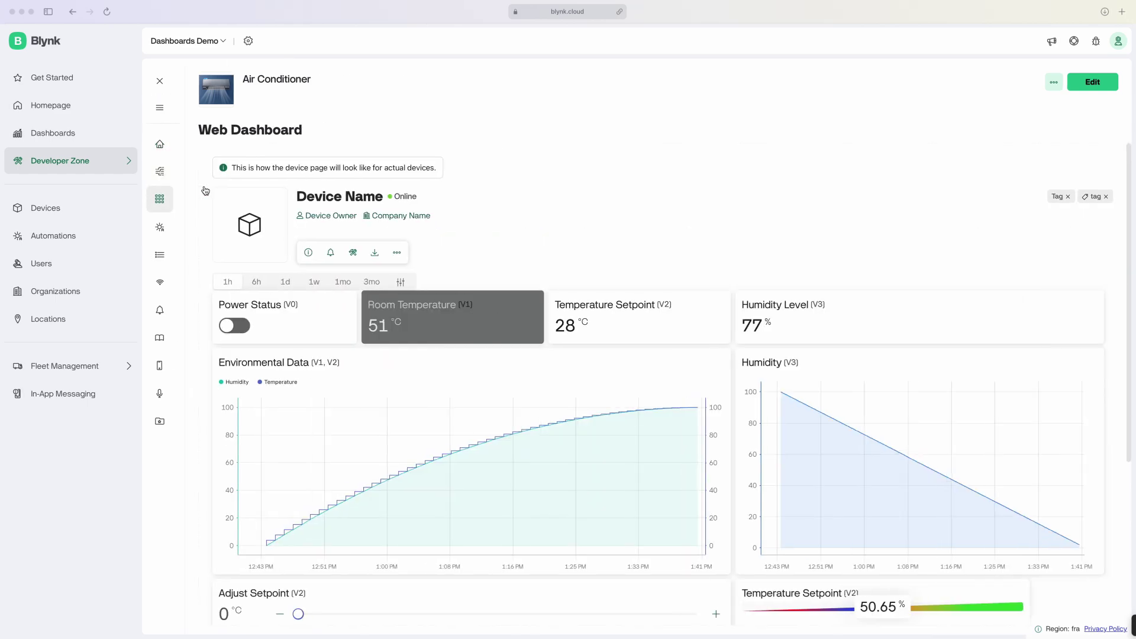
pyautogui.scroll(-1, 633, 289)
pyautogui.scroll(-1, 654, 309)
pyautogui.scroll(-2, 653, 309)
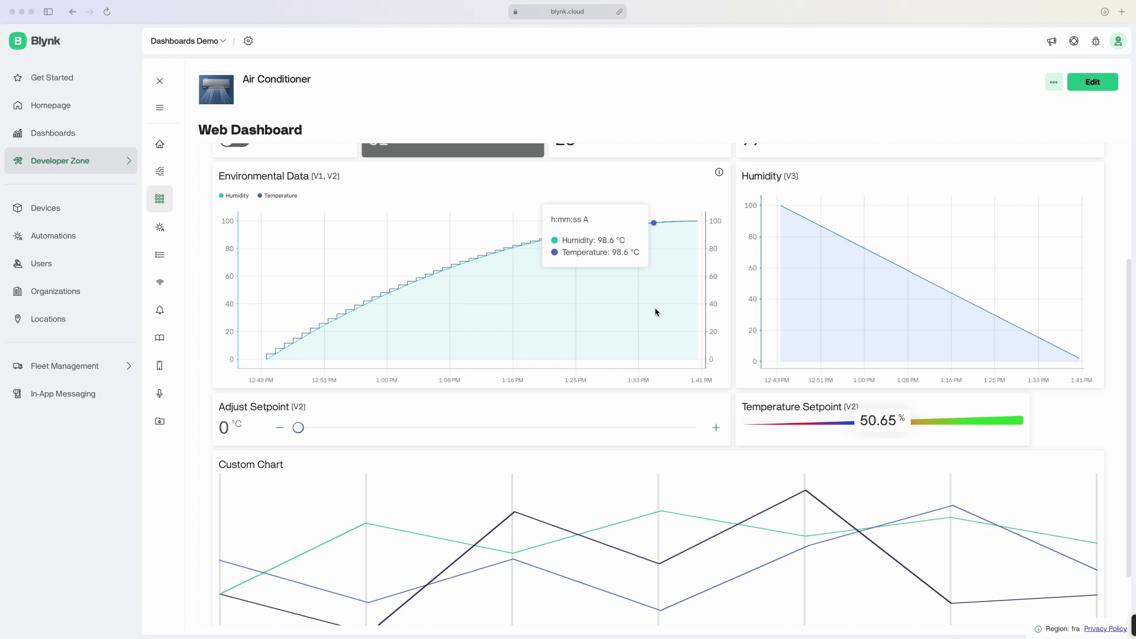
pyautogui.scroll(-1, 654, 311)
pyautogui.scroll(1, 669, 328)
pyautogui.scroll(4, 700, 329)
pyautogui.click(197, 154)
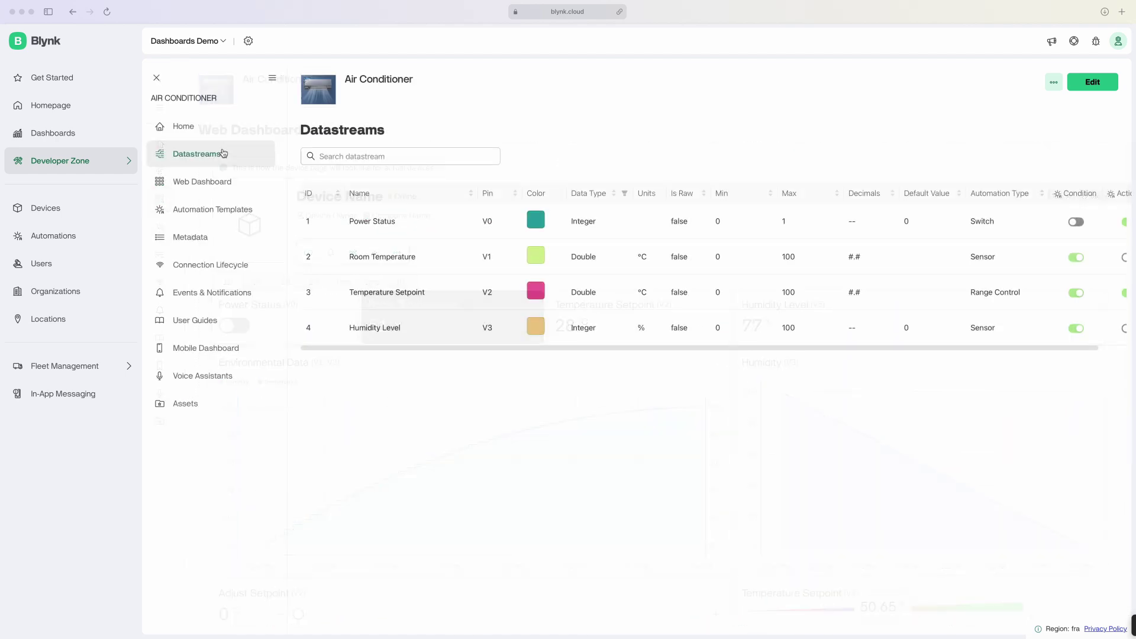
# Add an Integer V4 datastream to the Air Conditioner template and save and apply it.
pyautogui.click(1081, 86)
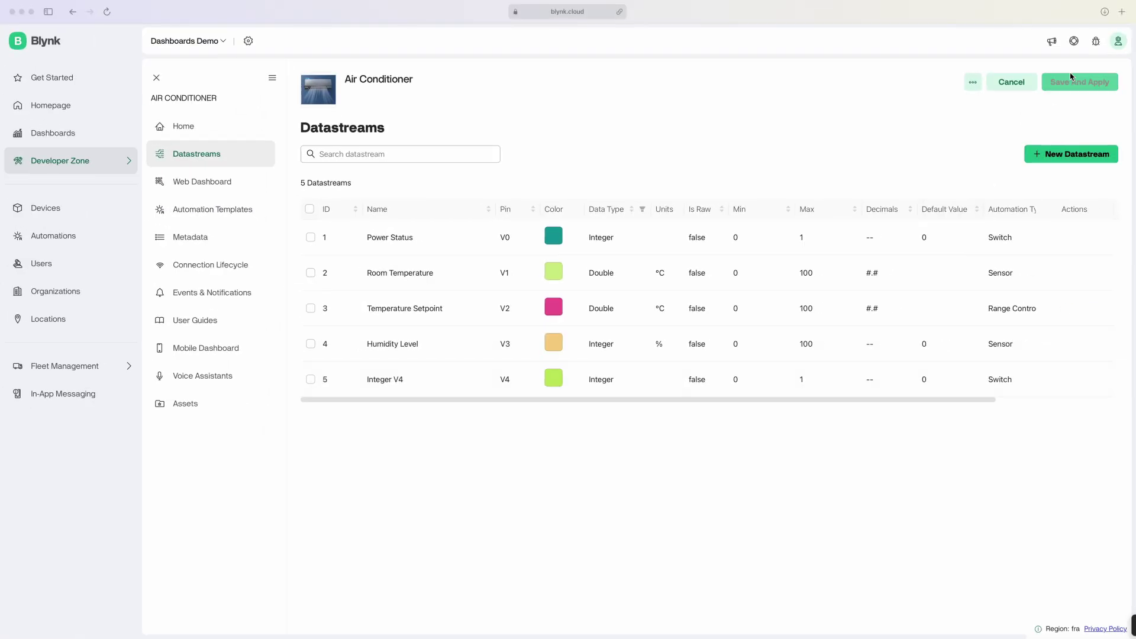
pyautogui.click(1074, 82)
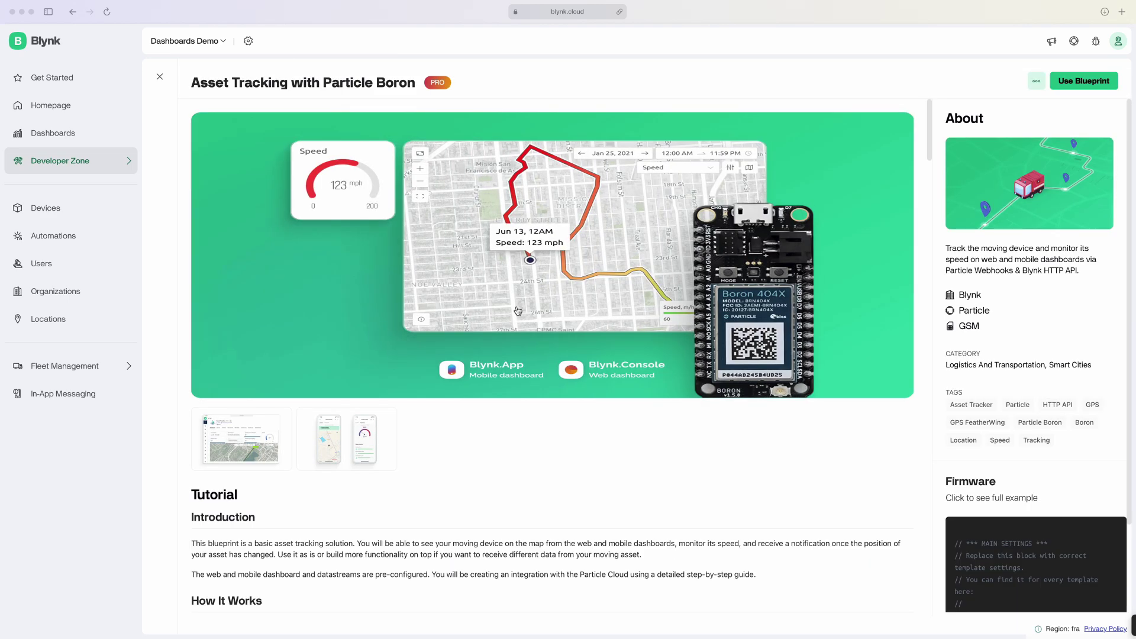
pyautogui.scroll(-1, 520, 312)
pyautogui.scroll(-2, 519, 324)
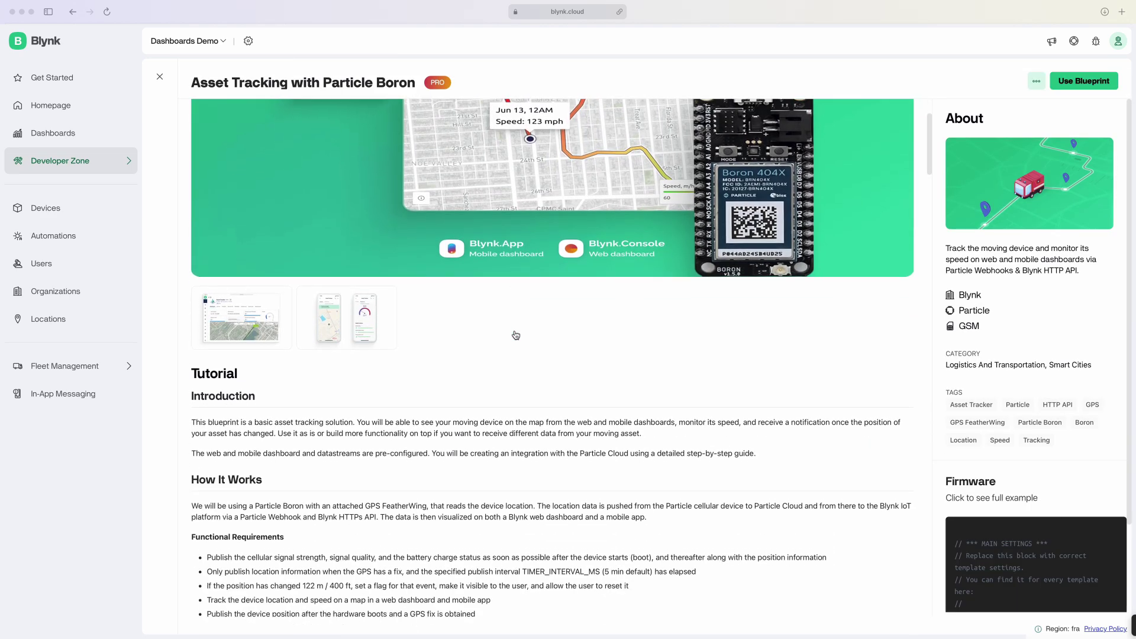
pyautogui.scroll(-2, 516, 335)
pyautogui.scroll(-2, 515, 334)
pyautogui.scroll(-3, 515, 334)
pyautogui.scroll(-3, 516, 335)
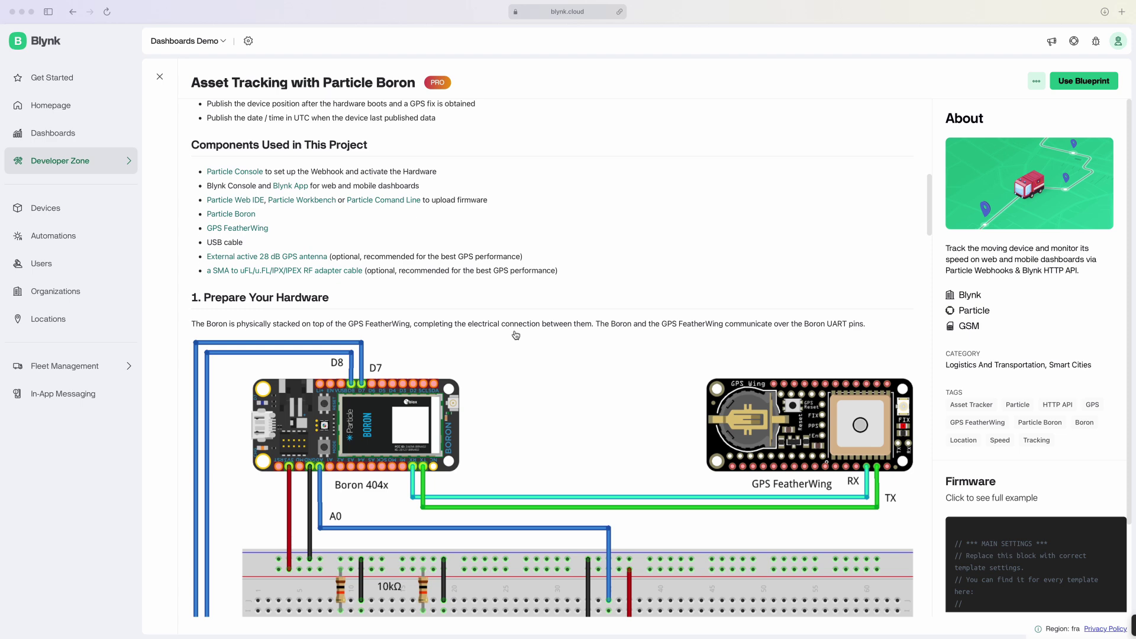
pyautogui.scroll(-4, 516, 334)
pyautogui.scroll(-3, 516, 335)
pyautogui.scroll(-4, 515, 335)
pyautogui.scroll(-2, 516, 335)
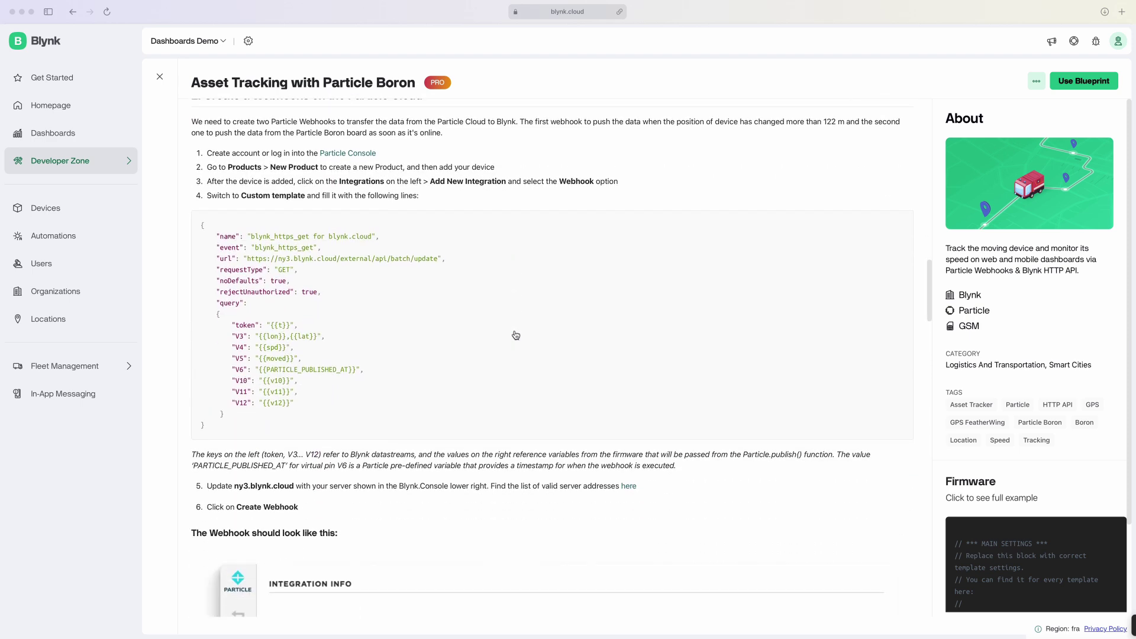
pyautogui.scroll(1, 516, 335)
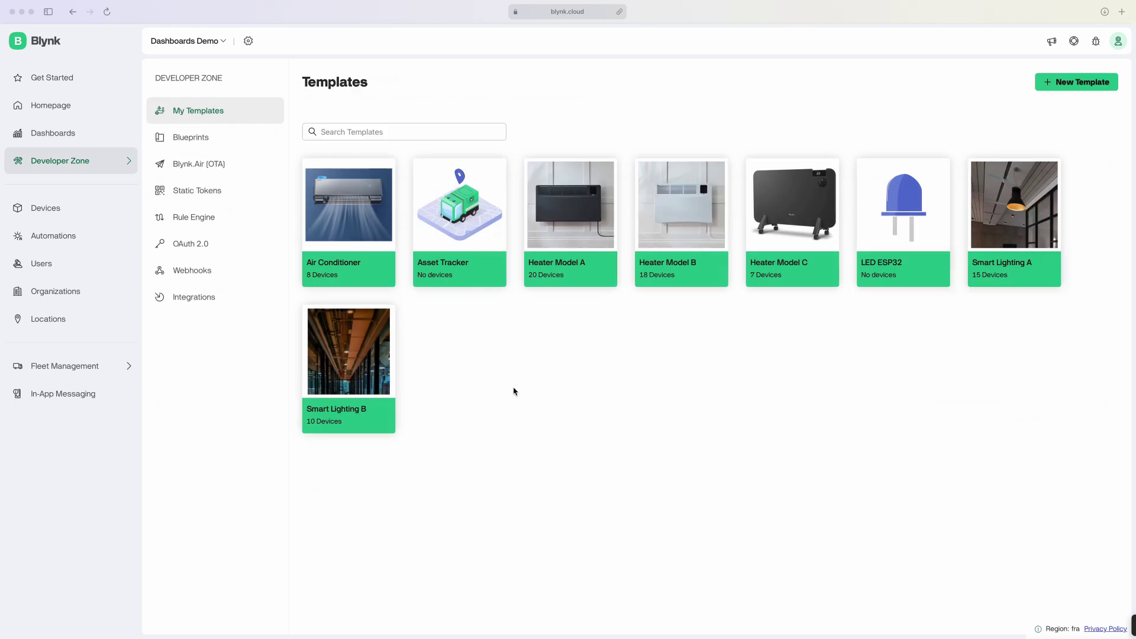
# Go to the newly created Asset Tracker template's home page.
pyautogui.click(466, 238)
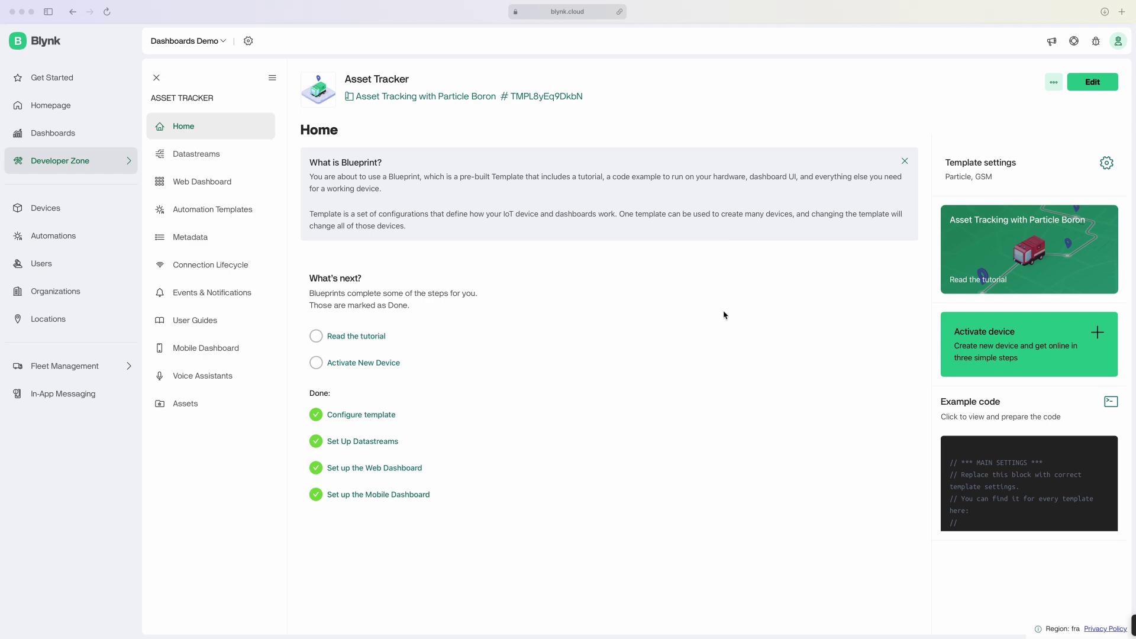
# Generate and copy an AuthToken for a new Asset Tracker device and confirm the firmware is uploaded.
pyautogui.click(980, 342)
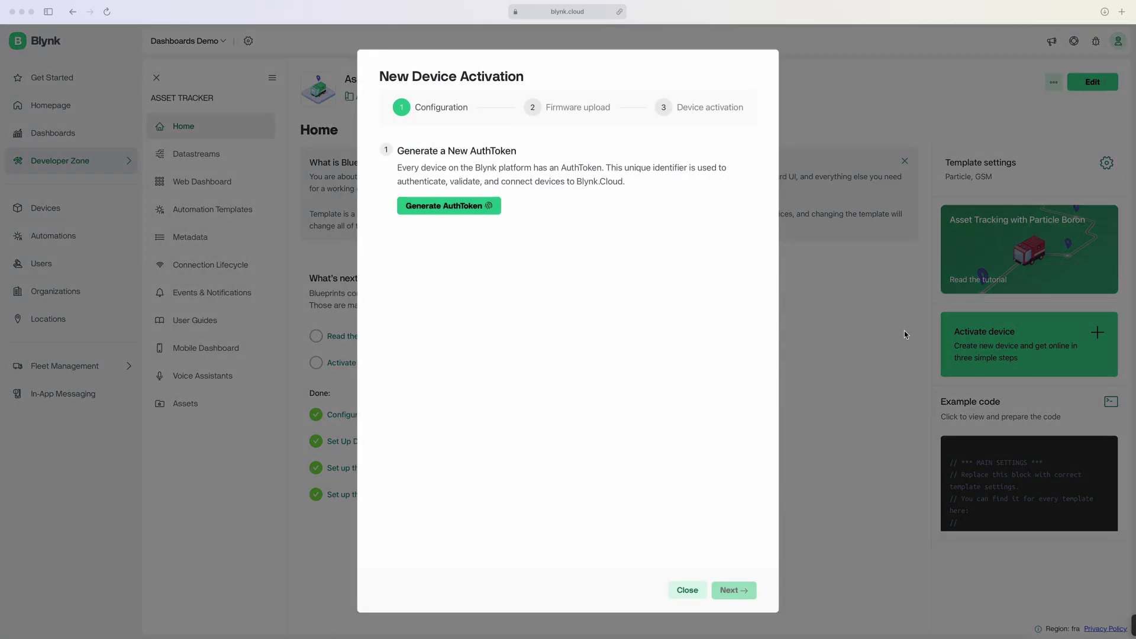
pyautogui.click(469, 212)
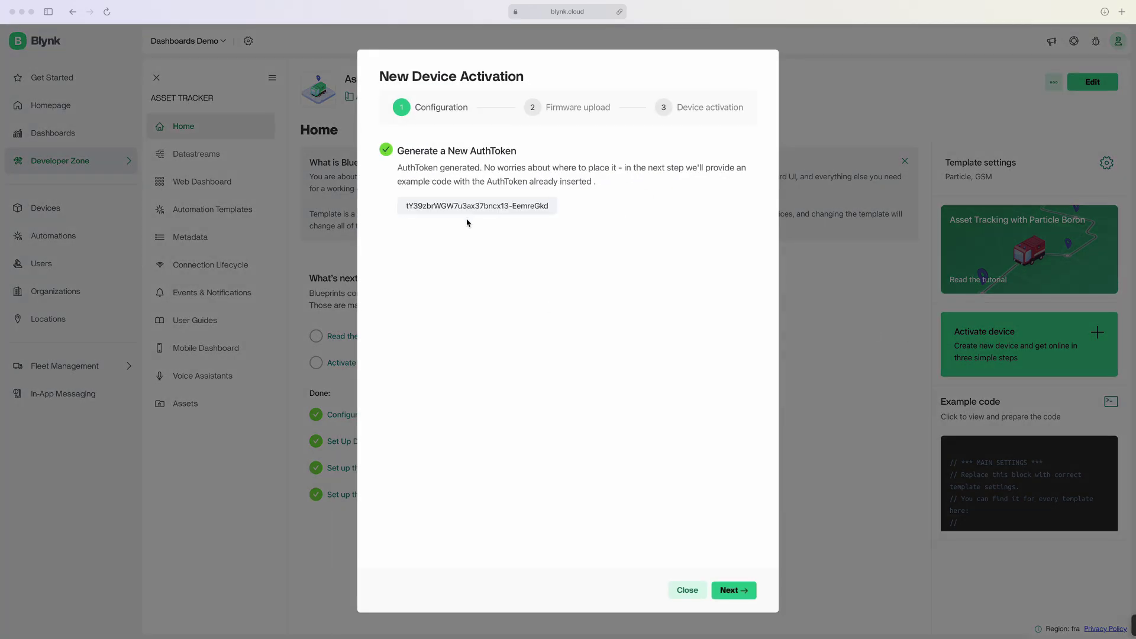
pyautogui.click(617, 211)
pyautogui.click(733, 589)
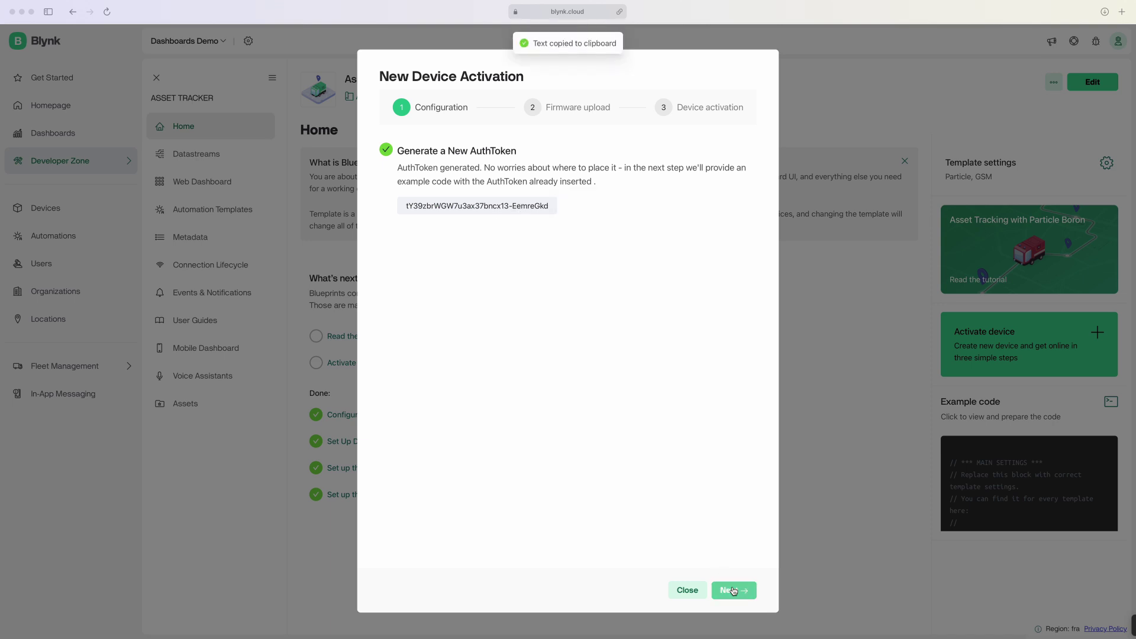
pyautogui.click(734, 591)
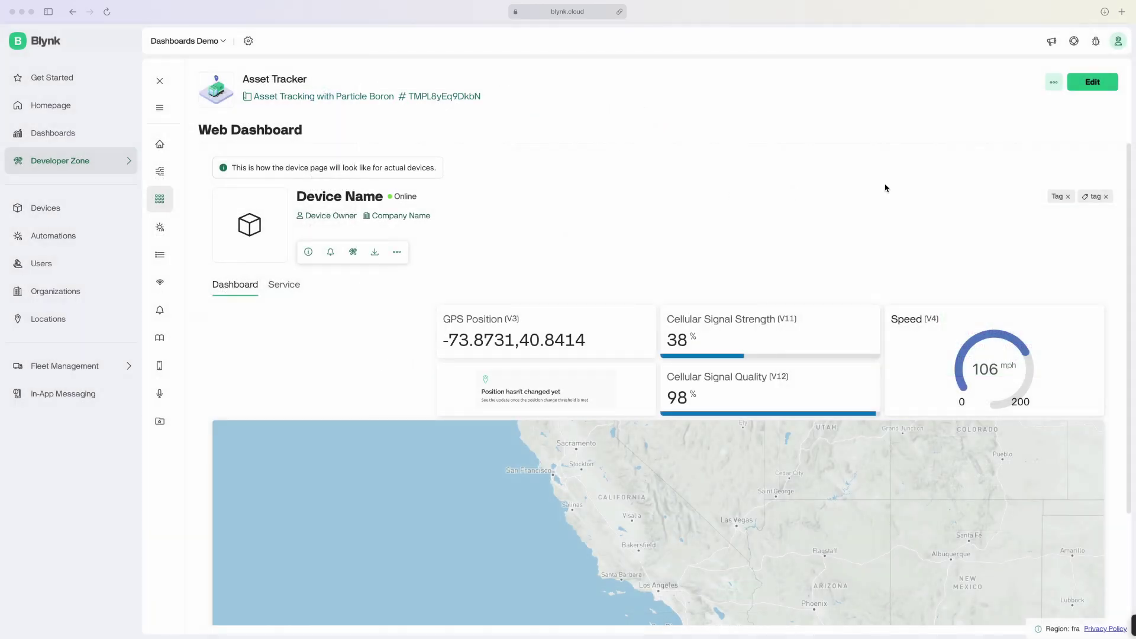
# Place a Switch widget on the Asset Tracker dashboard and remove the GPS Position tile.
pyautogui.click(1091, 83)
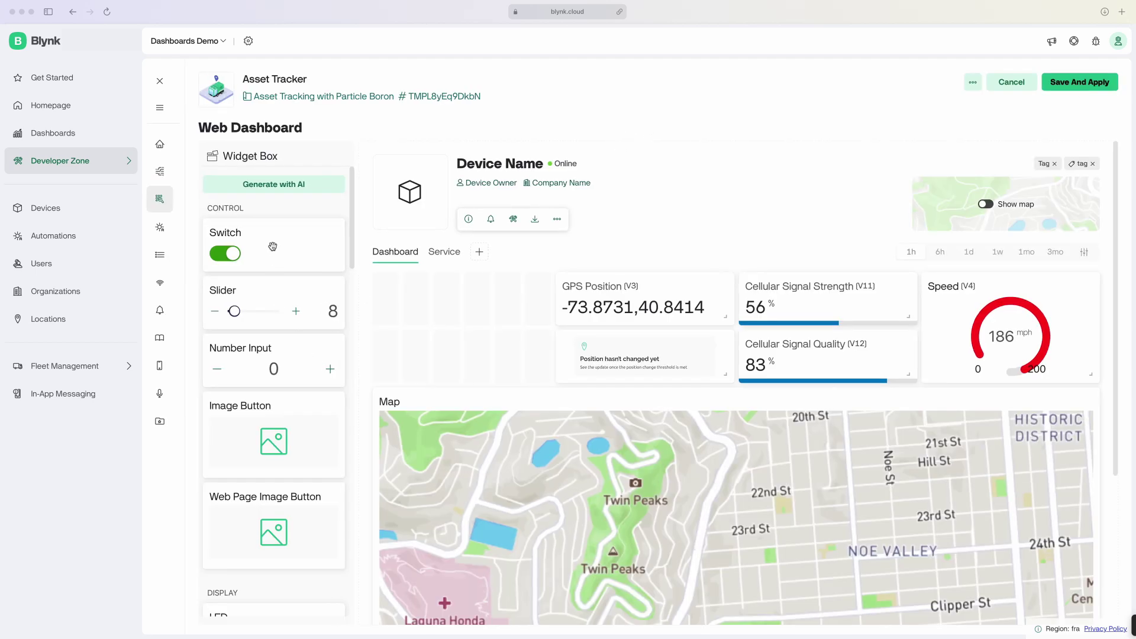
pyautogui.moveTo(272, 247); pyautogui.dragTo(460, 307)
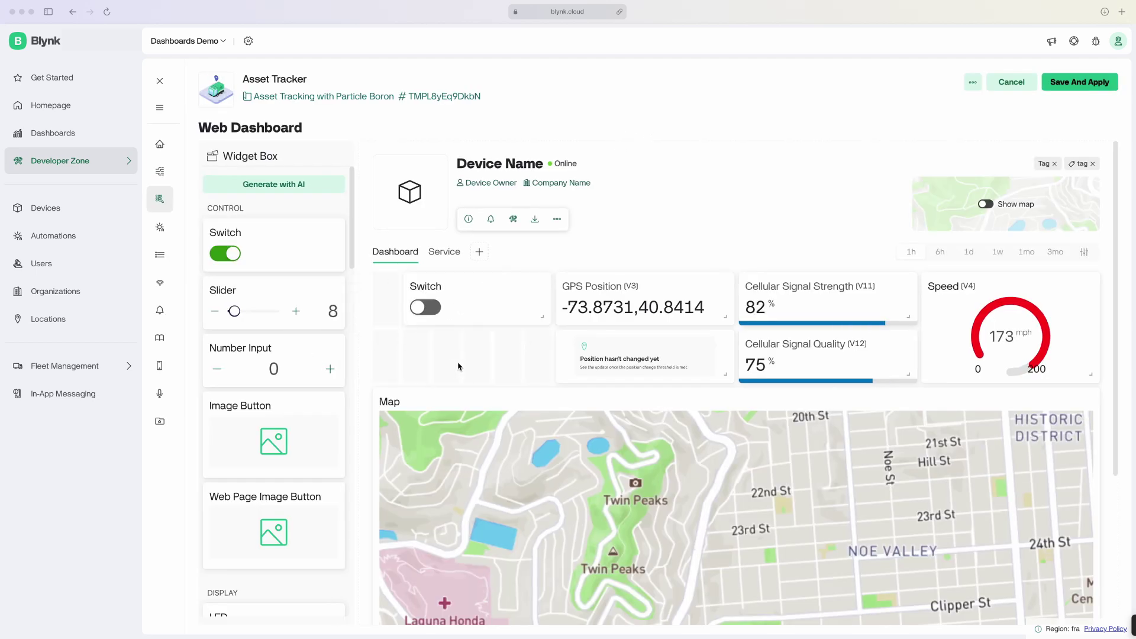
pyautogui.click(718, 288)
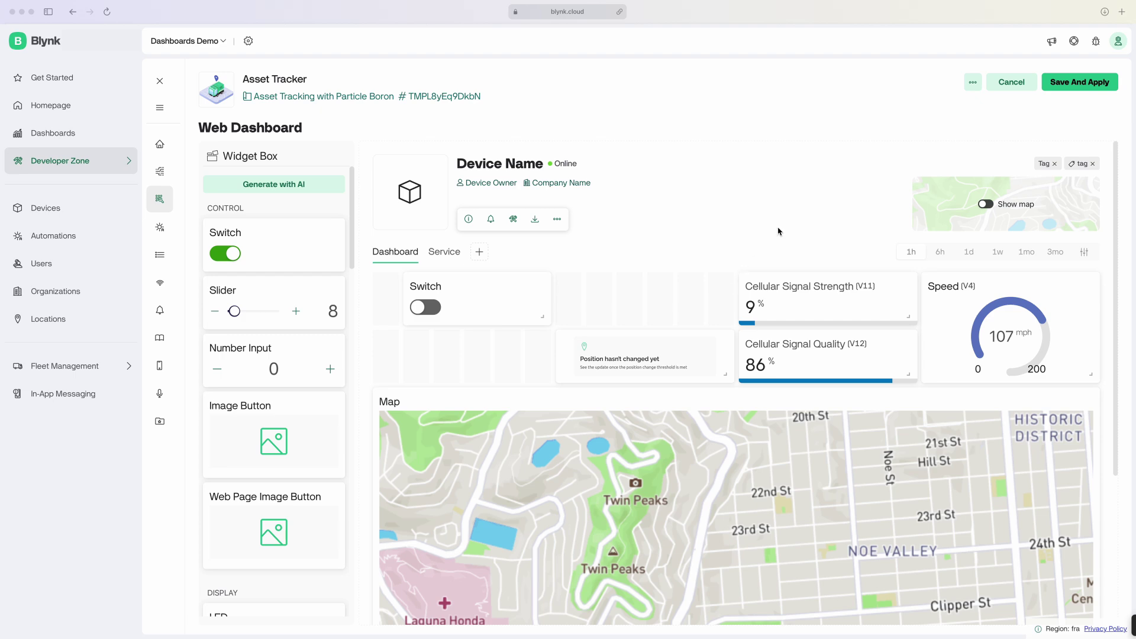